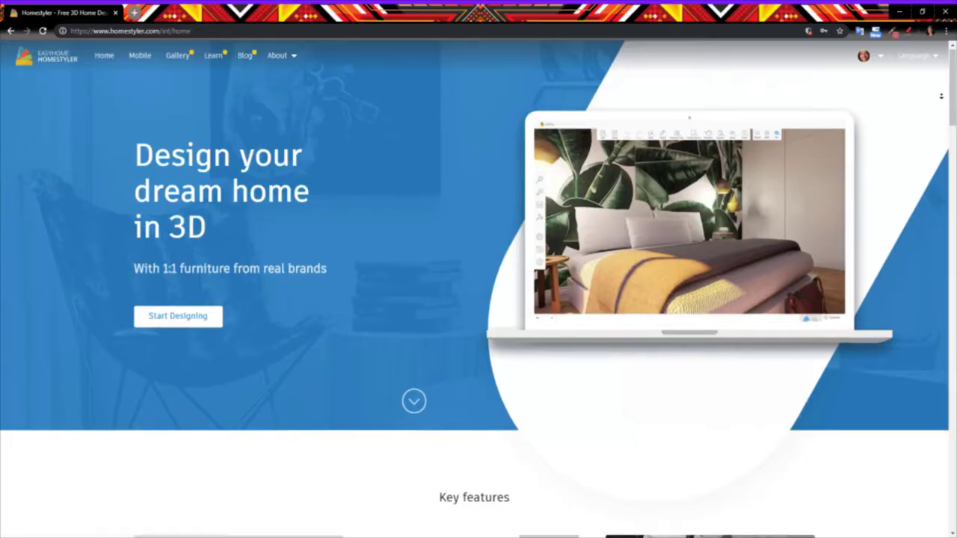
# Scroll the homepage past Key features, 01 Build and 02 Decorate to the 03 View section
pyautogui.scroll(-3, 478, 299)
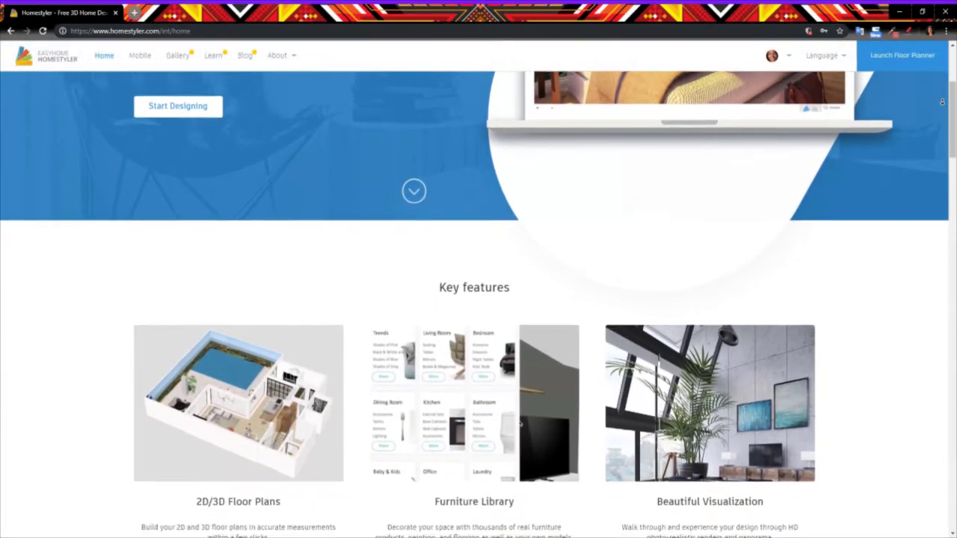
pyautogui.scroll(-3, 942, 102)
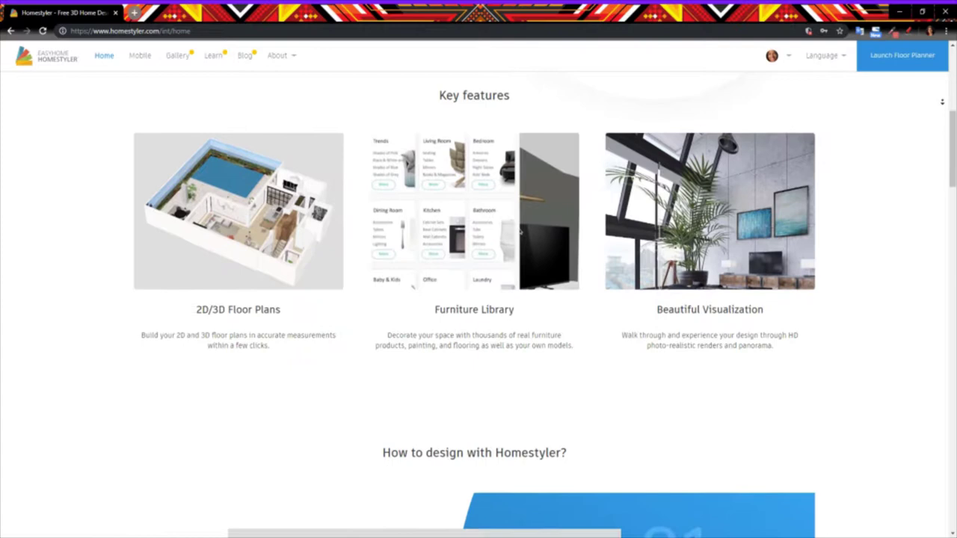
pyautogui.scroll(-3, 941, 101)
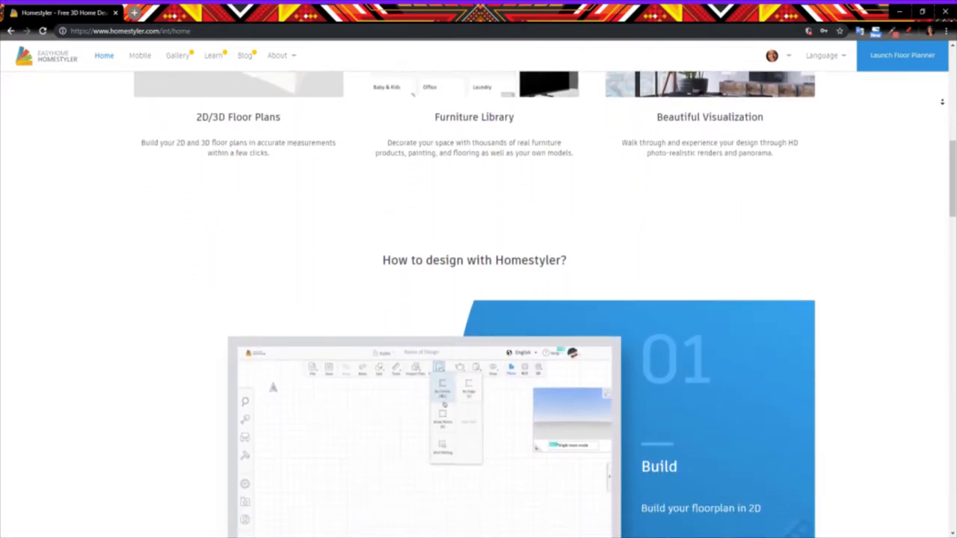
pyautogui.scroll(-3, 942, 102)
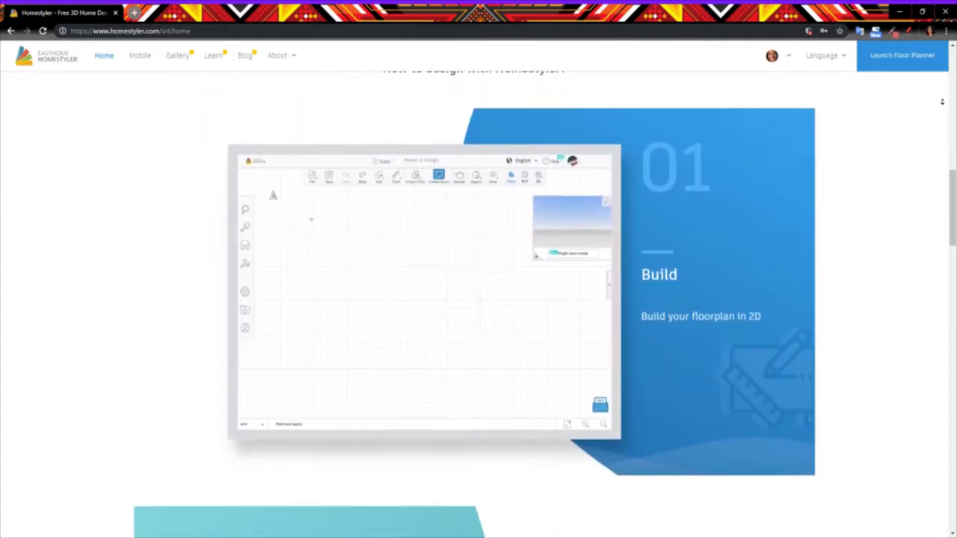
pyautogui.scroll(-3, 942, 102)
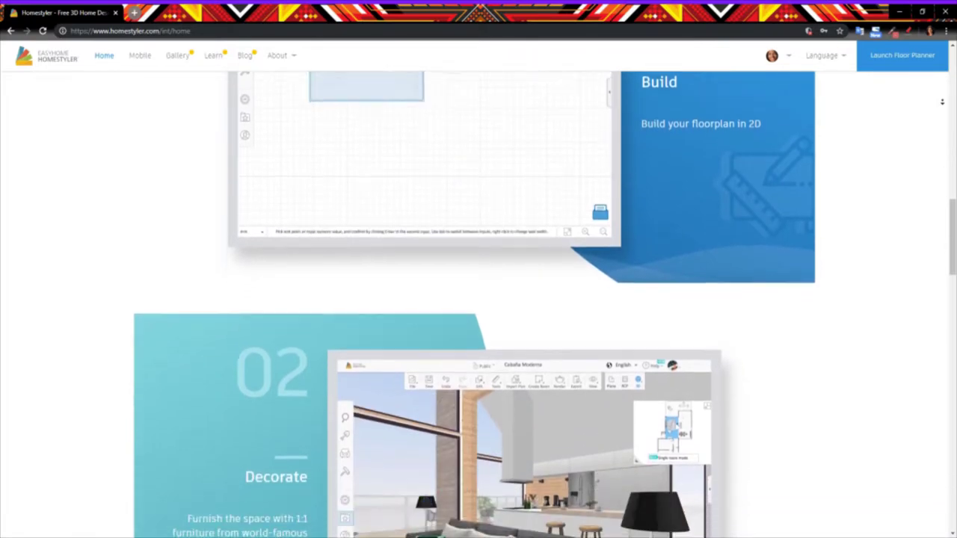
pyautogui.scroll(-3, 942, 102)
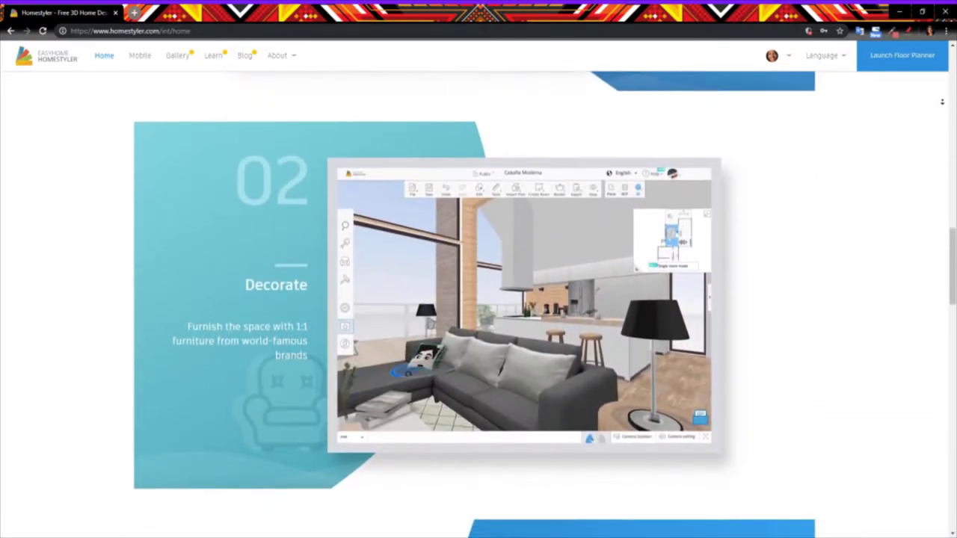
pyautogui.scroll(-3, 942, 102)
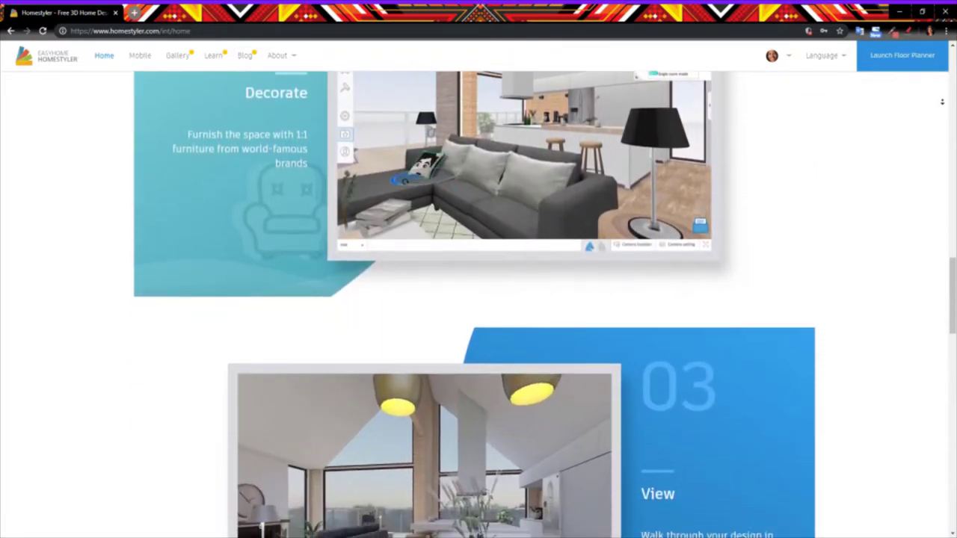
pyautogui.scroll(-3, 942, 102)
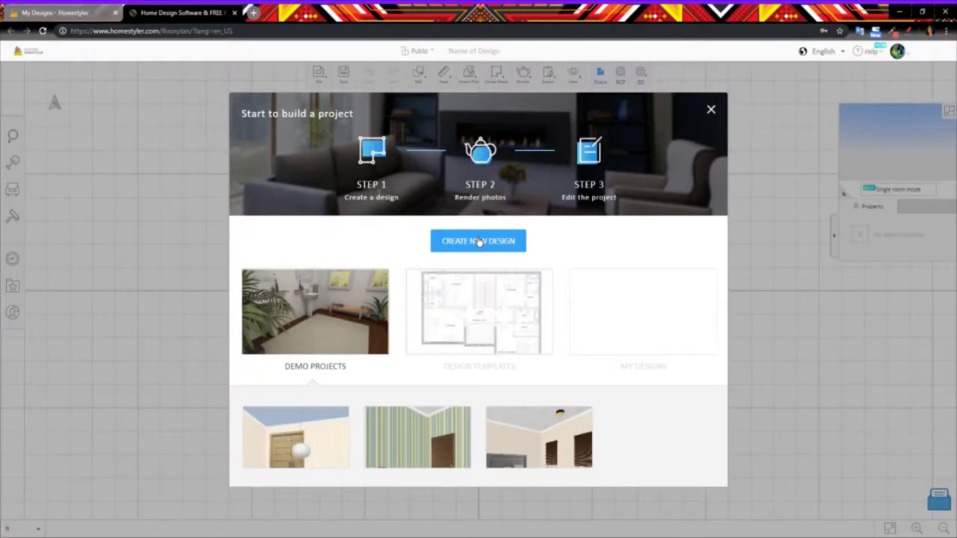
# Start a new design and draw a closed 129 ft² room with an angled bottom-left corner
pyautogui.click(478, 242)
pyautogui.click(495, 71)
pyautogui.click(504, 100)
pyautogui.click(584, 215)
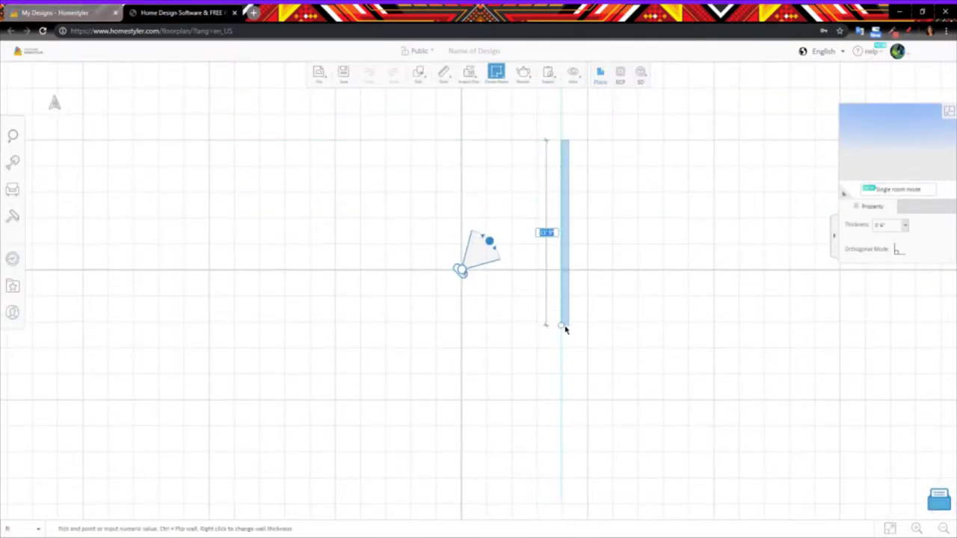
pyautogui.click(565, 323)
pyautogui.click(411, 323)
pyautogui.click(384, 324)
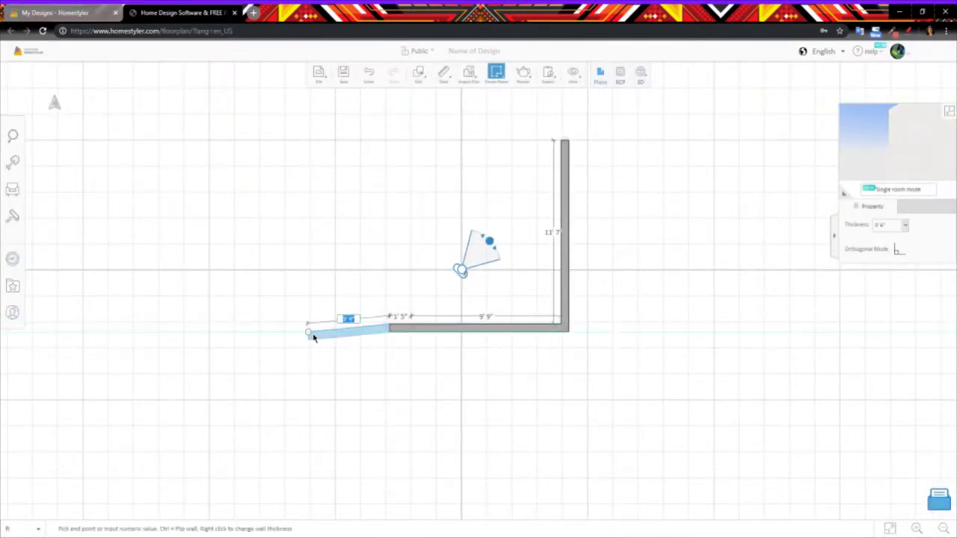
pyautogui.click(384, 140)
pyautogui.click(568, 141)
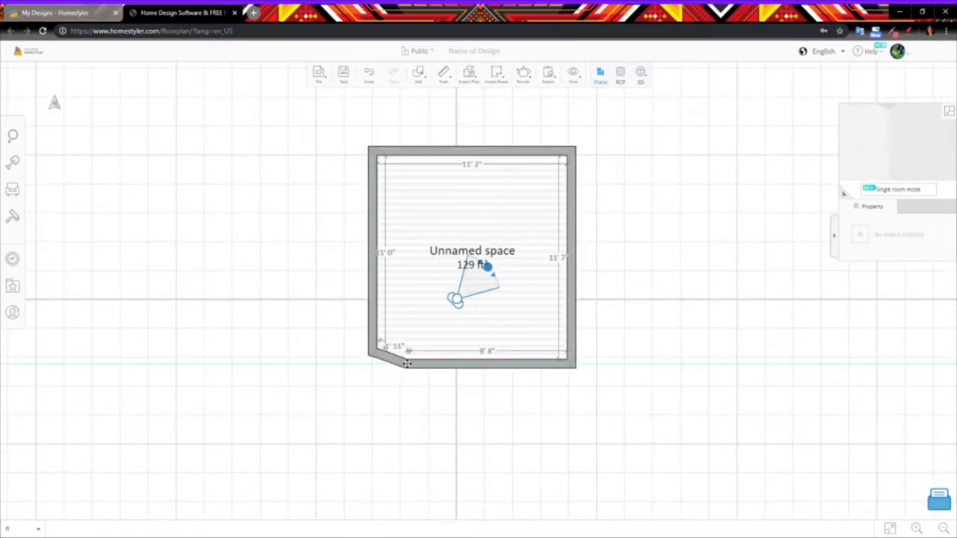
# Move the left wall inward to narrow the room and rotate the camera's viewing direction
pyautogui.moveTo(373, 329); pyautogui.dragTo(396, 329)
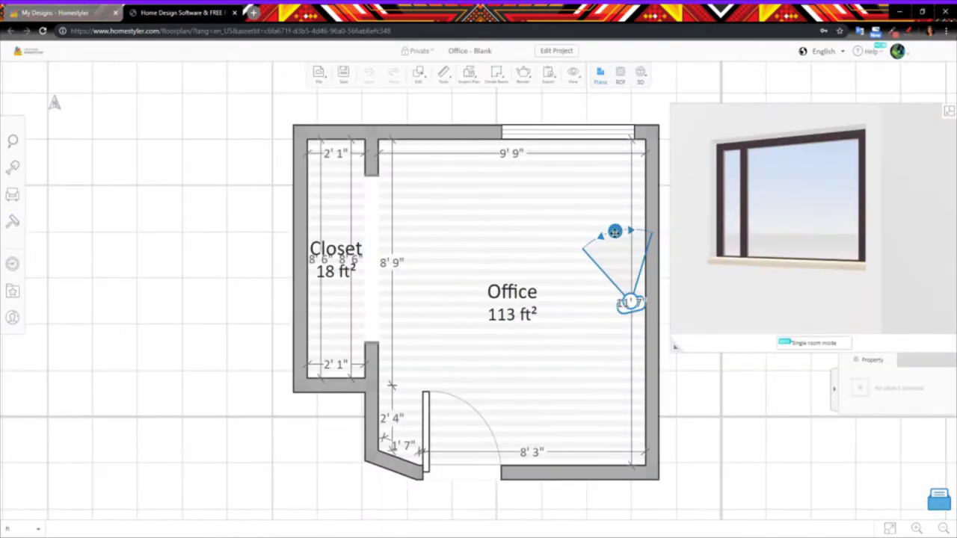
pyautogui.moveTo(616, 229)
pyautogui.mouseDown()
pyautogui.moveTo(591, 241)
pyautogui.moveTo(585, 277)
pyautogui.moveTo(567, 291)
pyautogui.moveTo(579, 353)
pyautogui.mouseUp()
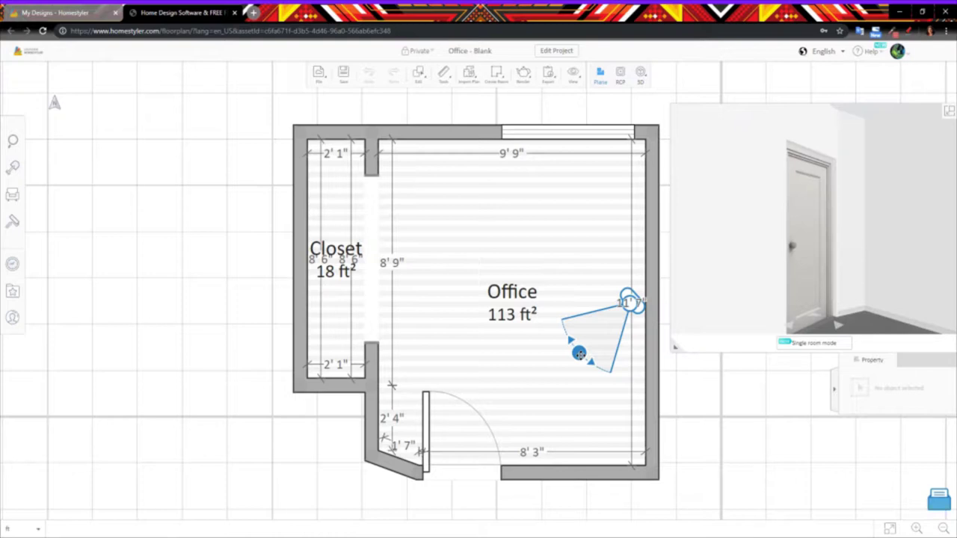
# Position the camera in the Office centre facing the entrance door, then select the Office room
pyautogui.moveTo(630, 302)
pyautogui.mouseDown()
pyautogui.moveTo(546, 304)
pyautogui.moveTo(479, 333)
pyautogui.moveTo(504, 317)
pyautogui.mouseUp()
pyautogui.moveTo(453, 372); pyautogui.dragTo(470, 382)
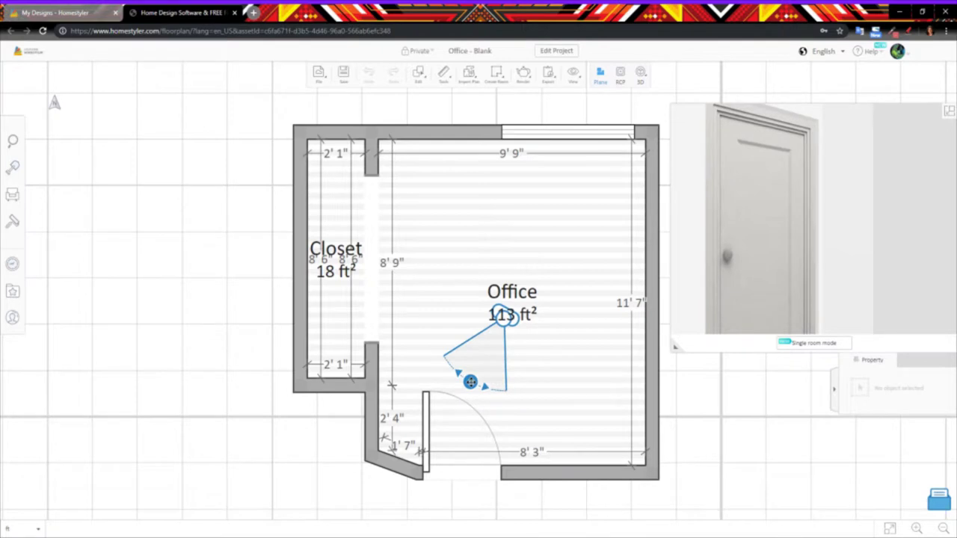
pyautogui.moveTo(505, 317); pyautogui.dragTo(511, 288)
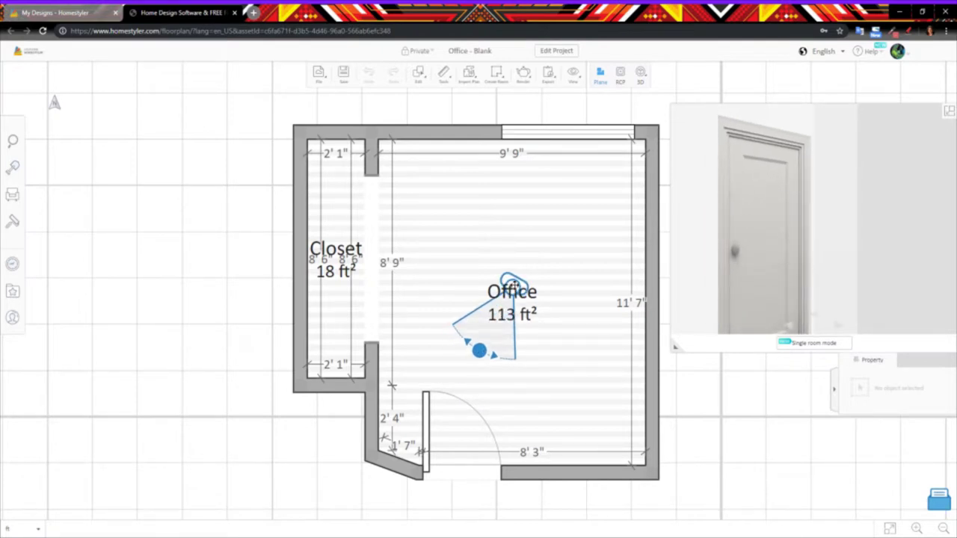
pyautogui.click(444, 237)
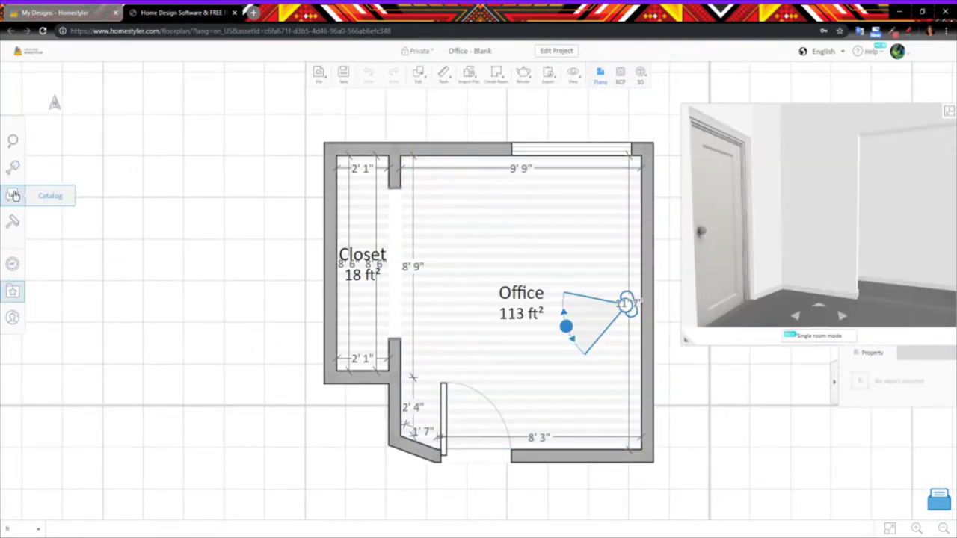
# Open the catalog's Office category and filter it to Desks
pyautogui.click(14, 195)
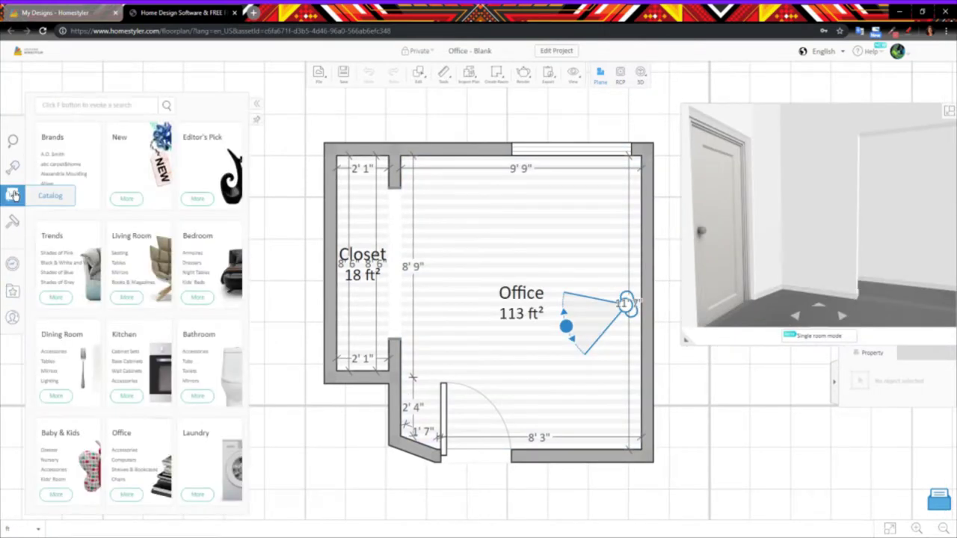
pyautogui.scroll(-1, 131, 217)
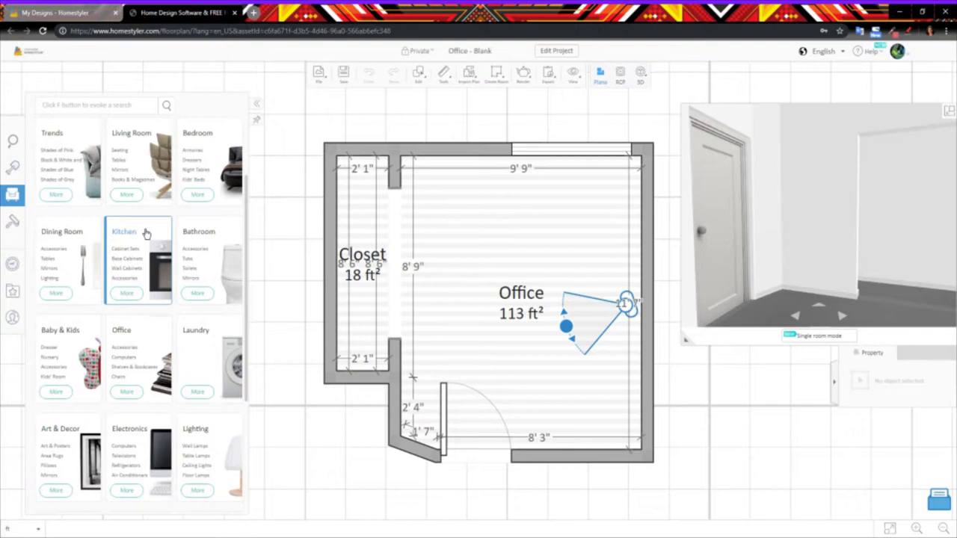
pyautogui.scroll(-1, 146, 234)
pyautogui.scroll(-1, 146, 234)
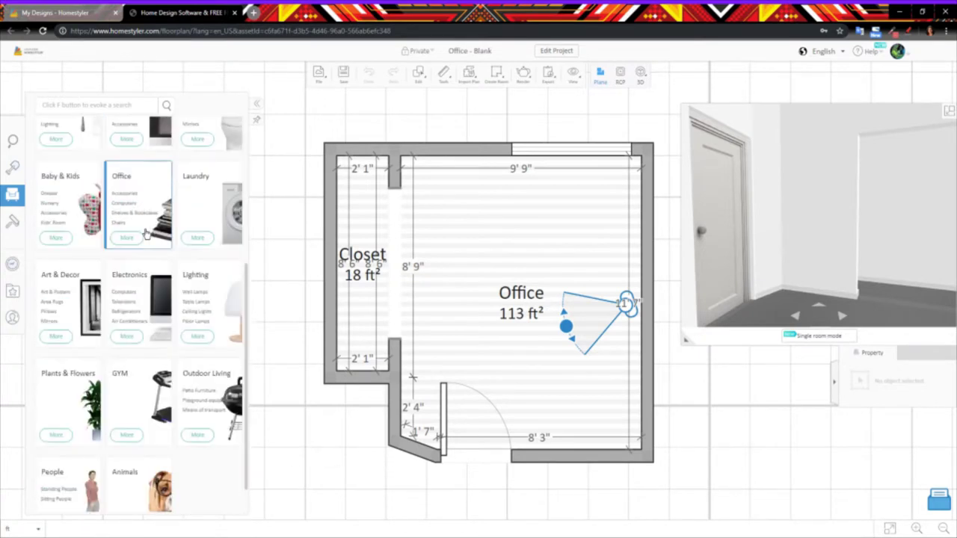
pyautogui.scroll(-1, 146, 234)
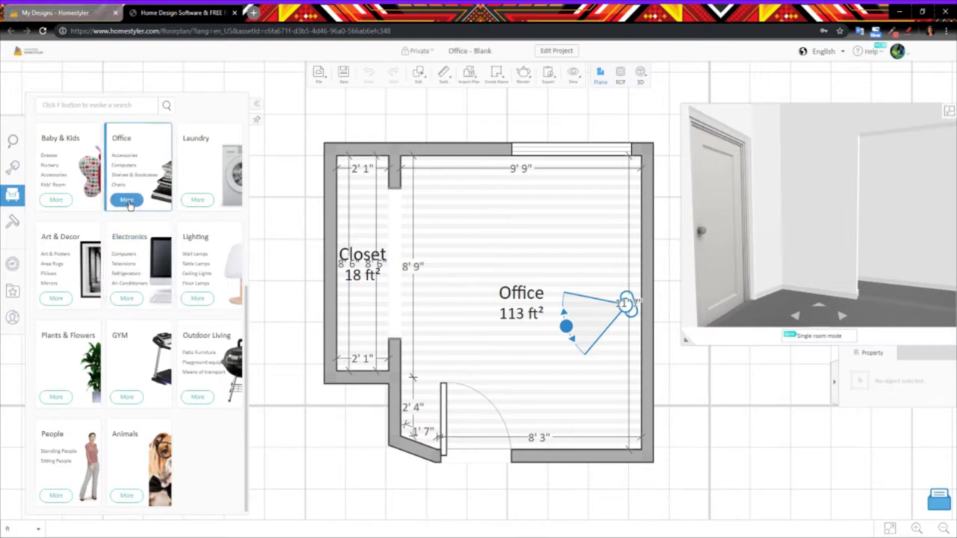
pyautogui.click(128, 200)
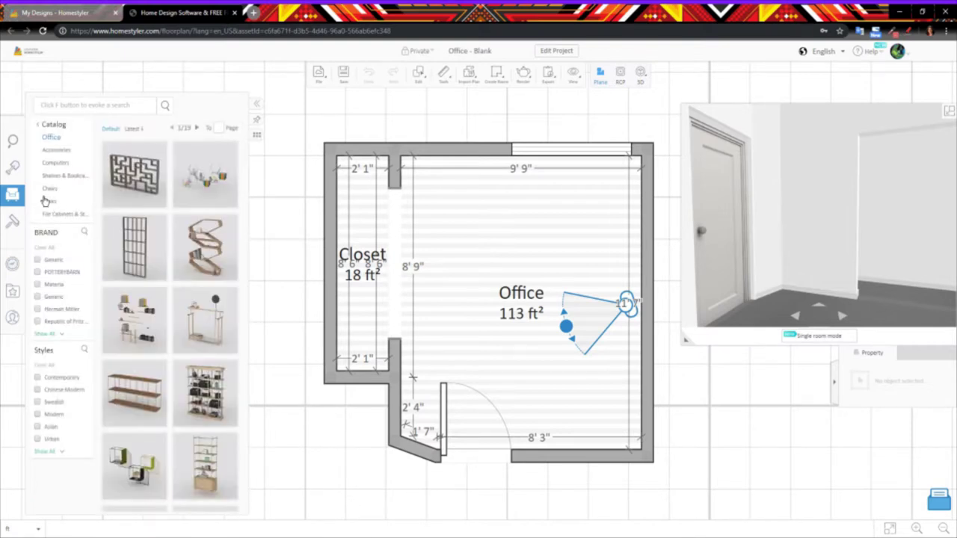
pyautogui.click(50, 203)
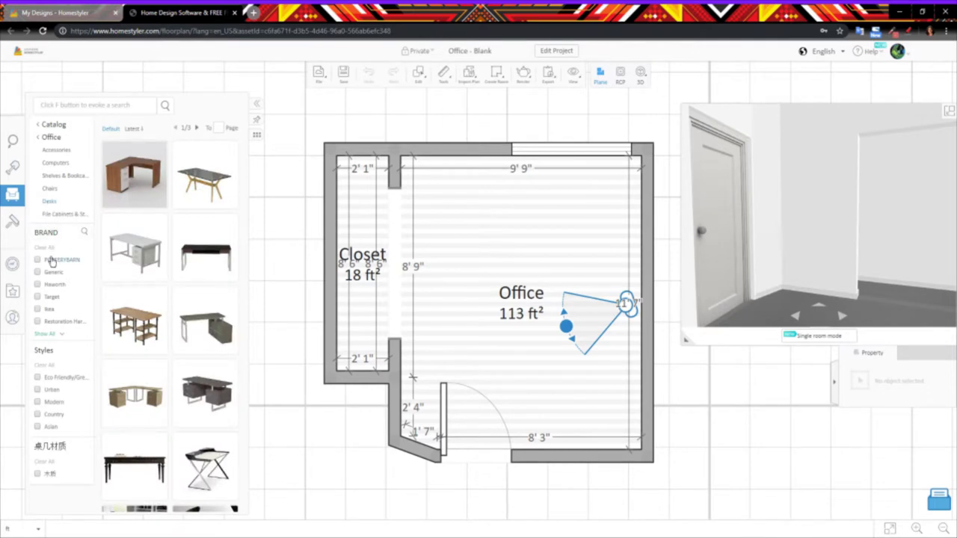
# Expand the full desk brand list, browse it, then collapse it again
pyautogui.click(46, 334)
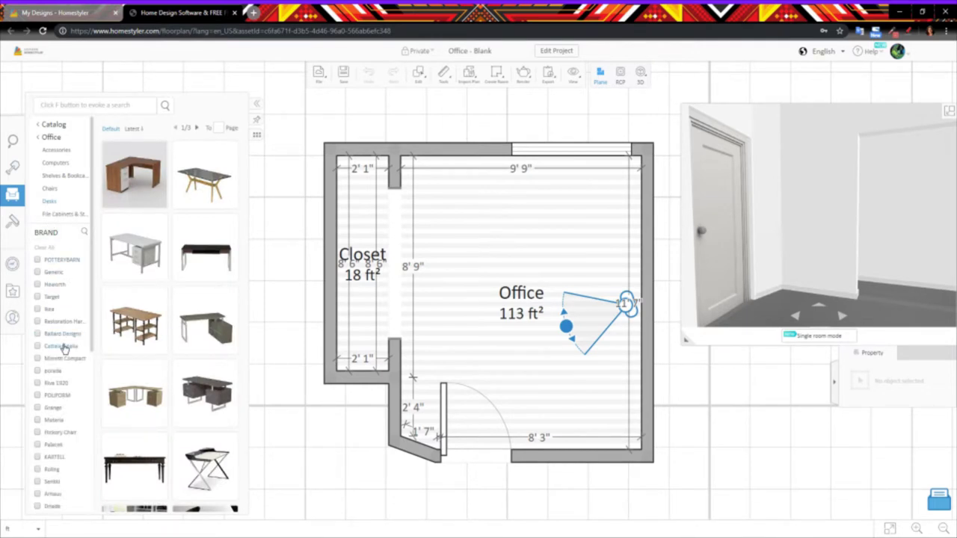
pyautogui.scroll(-3, 64, 347)
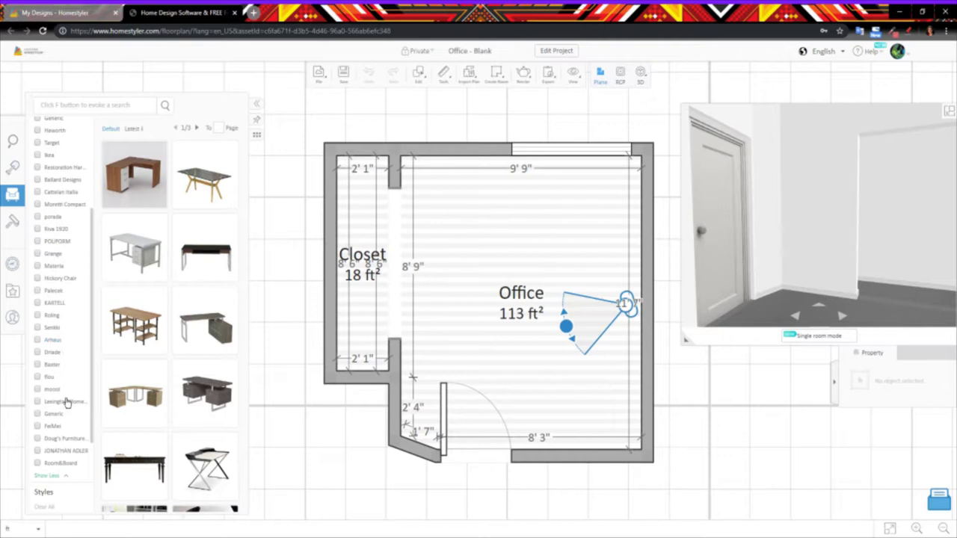
pyautogui.click(48, 477)
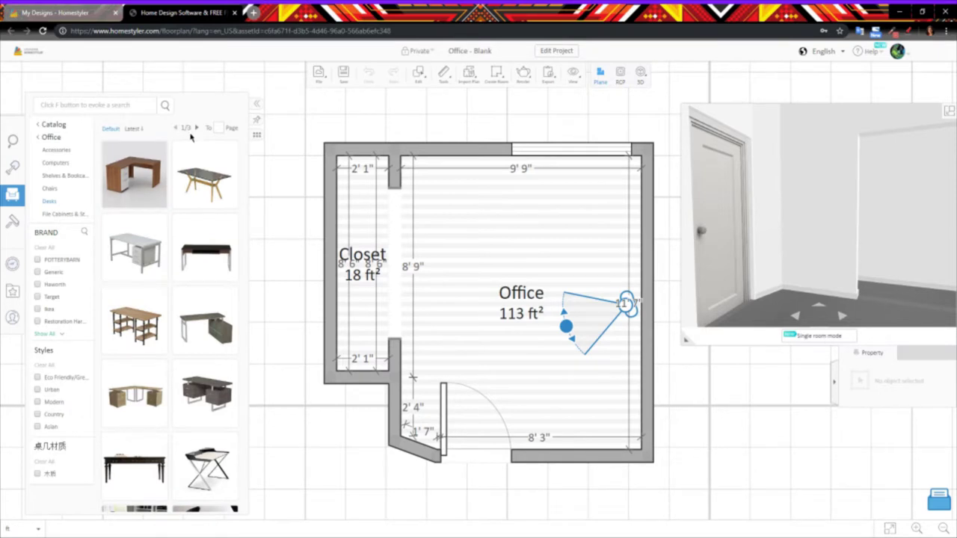
# Save the white desk to the Desks favorites folder
pyautogui.scroll(-5, 201, 299)
pyautogui.click(209, 332)
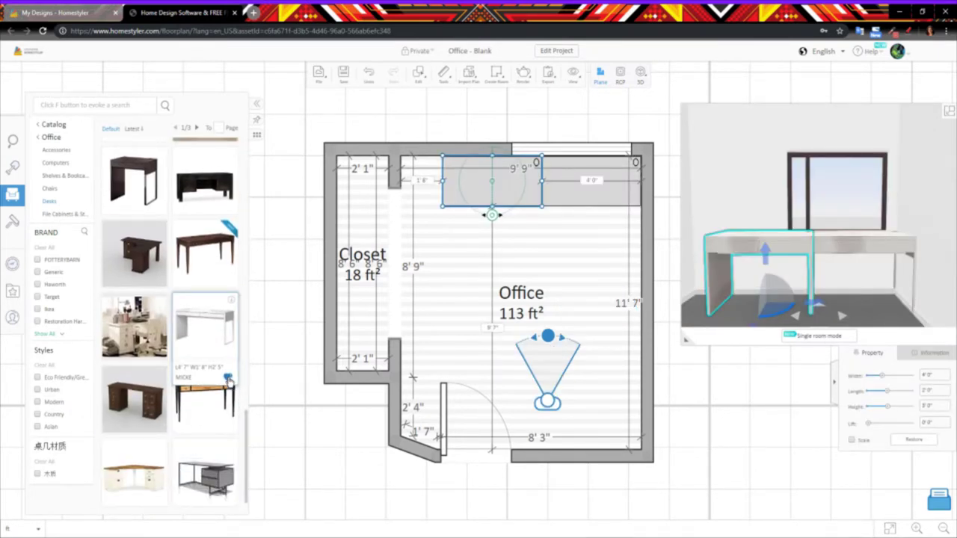
pyautogui.click(228, 379)
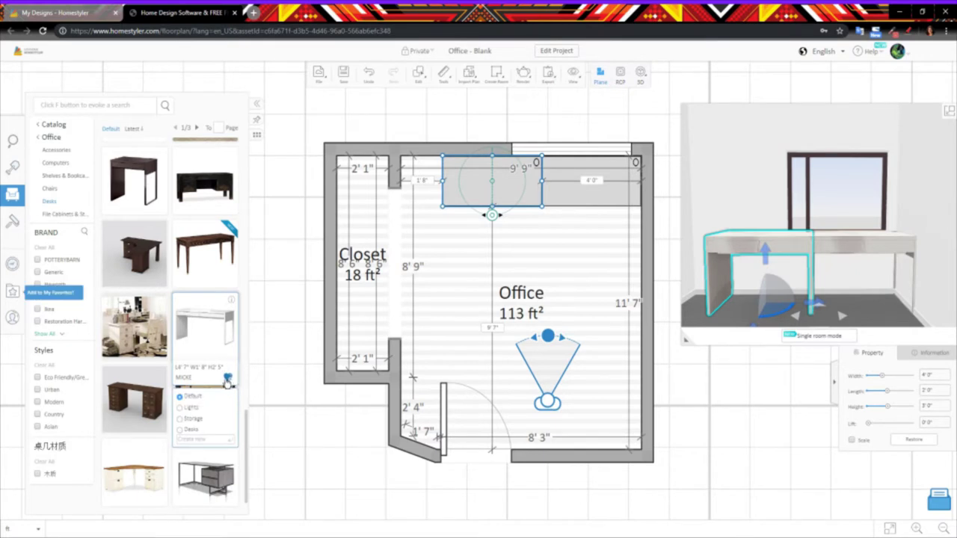
pyautogui.click(183, 432)
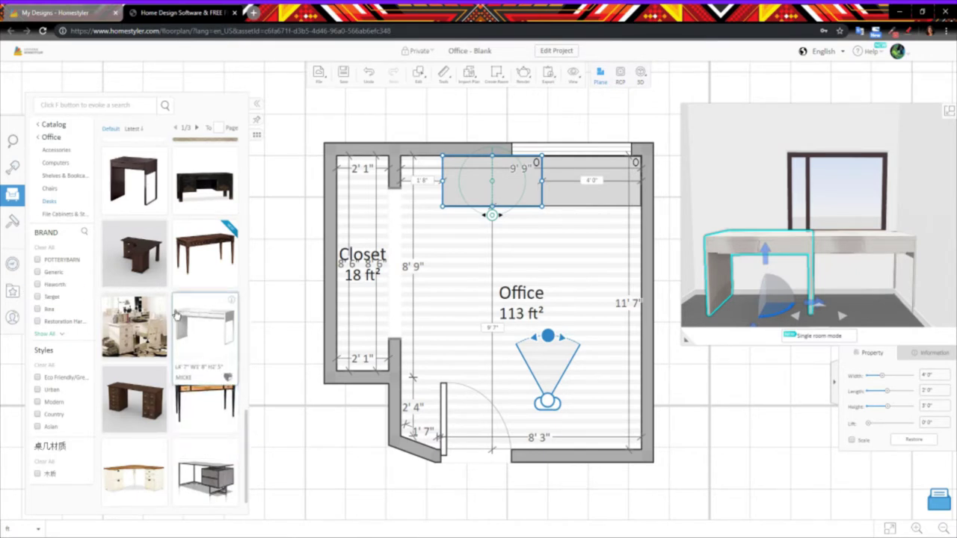
# Place the white desk against the office's top wall and narrow it to 4'0" wide
pyautogui.scroll(-1, 153, 291)
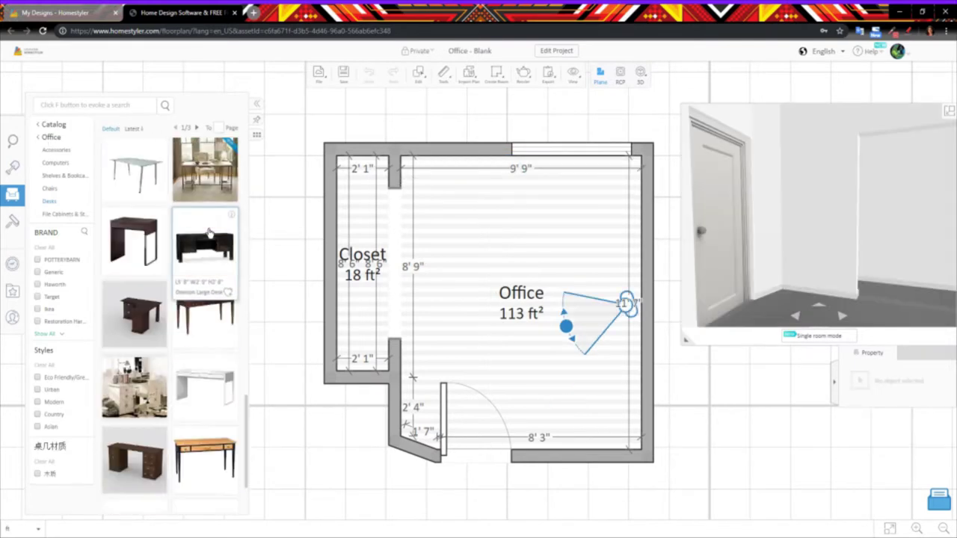
pyautogui.moveTo(134, 128); pyautogui.dragTo(598, 172)
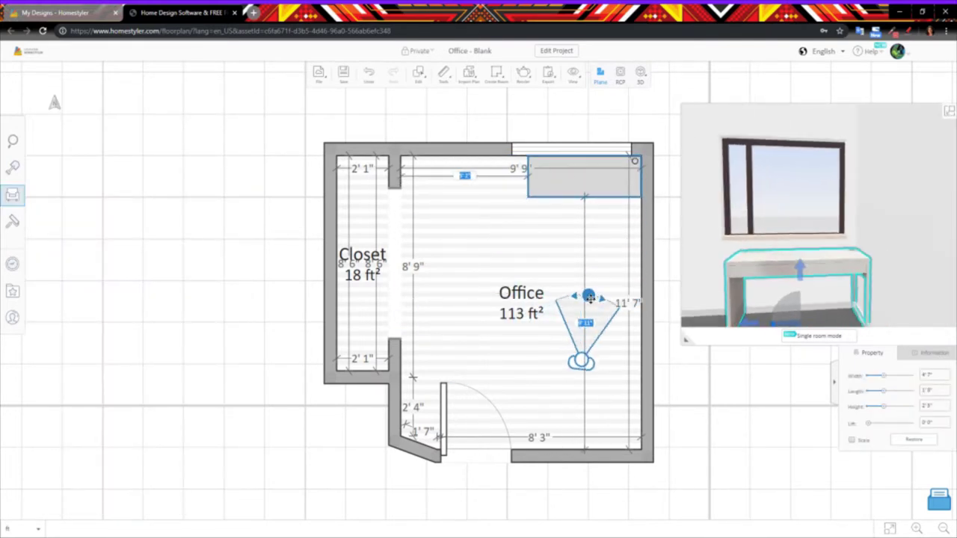
pyautogui.moveTo(527, 174); pyautogui.dragTo(540, 175)
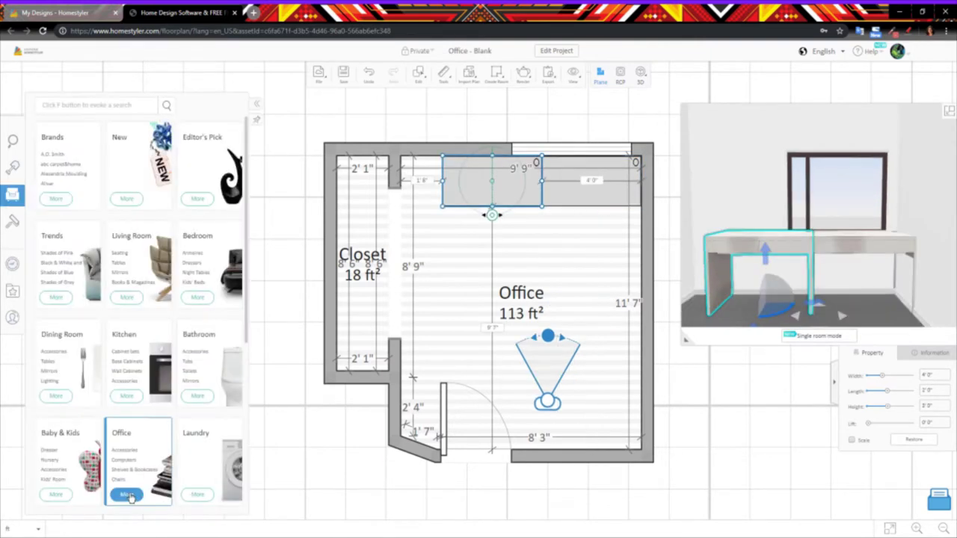
# Show the Office Shelves & Bookcases category in the catalog
pyautogui.click(133, 463)
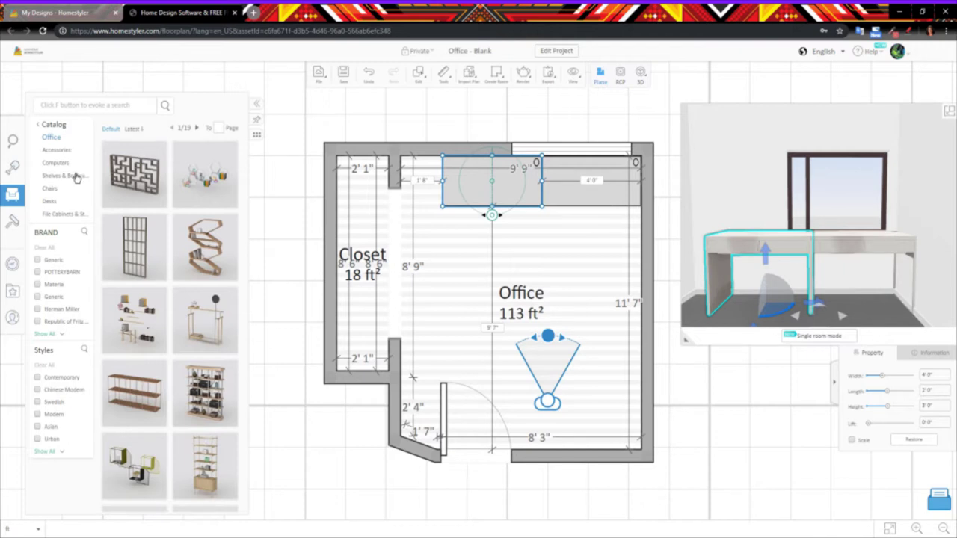
pyautogui.click(76, 176)
pyautogui.moveTo(217, 175)
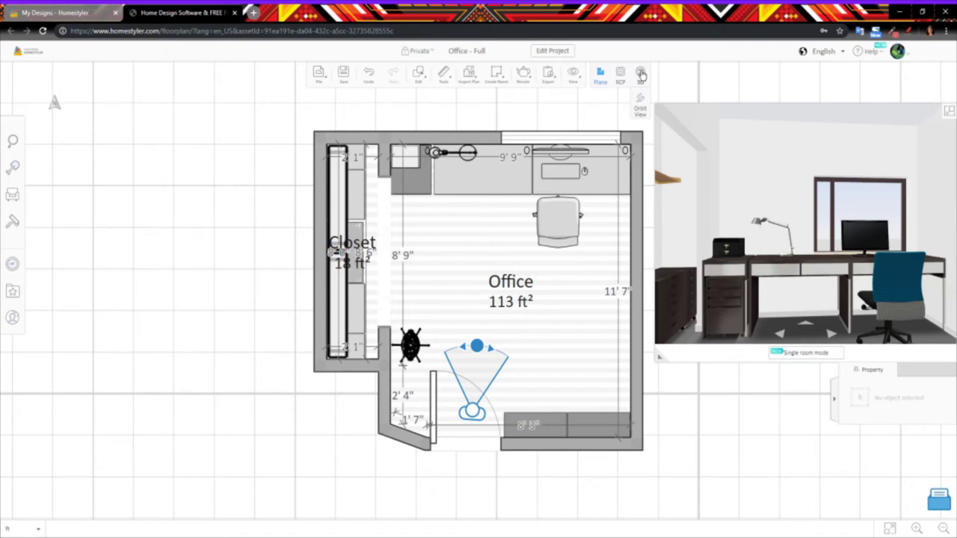
# Switch to 3D and walk toward the desk and chair, turning to see the dress form and shelves
pyautogui.click(641, 76)
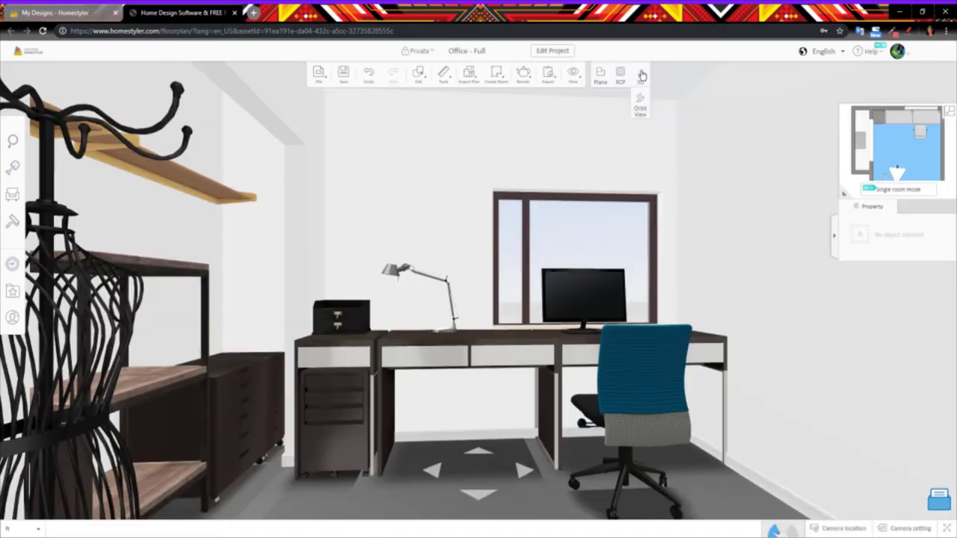
pyautogui.moveTo(464, 297); pyautogui.dragTo(523, 363)
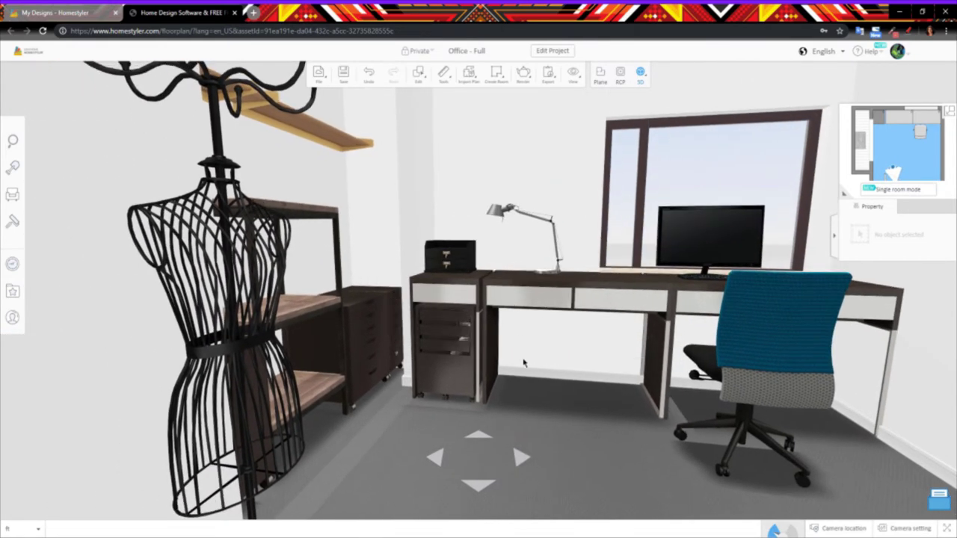
pyautogui.click(521, 459)
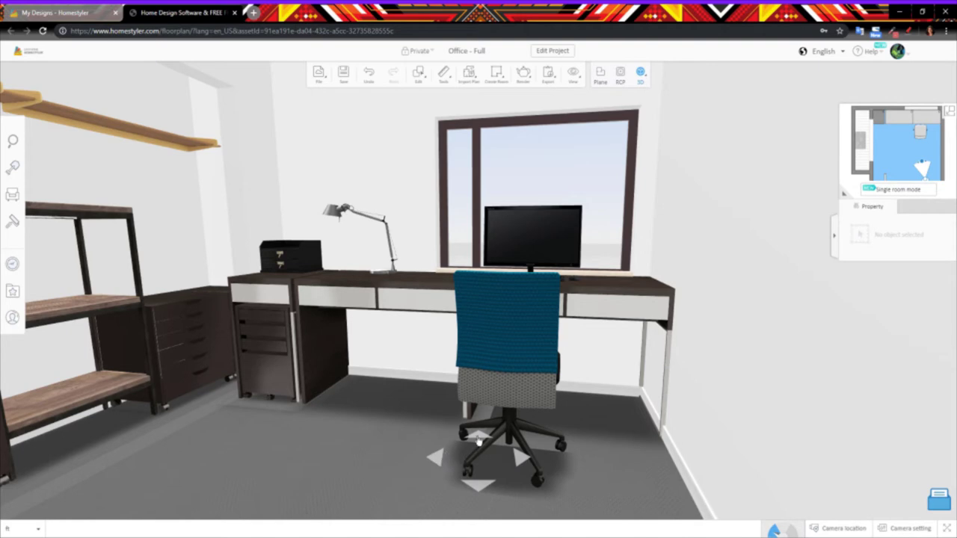
pyautogui.click(478, 440)
pyautogui.moveTo(398, 358); pyautogui.dragTo(513, 360)
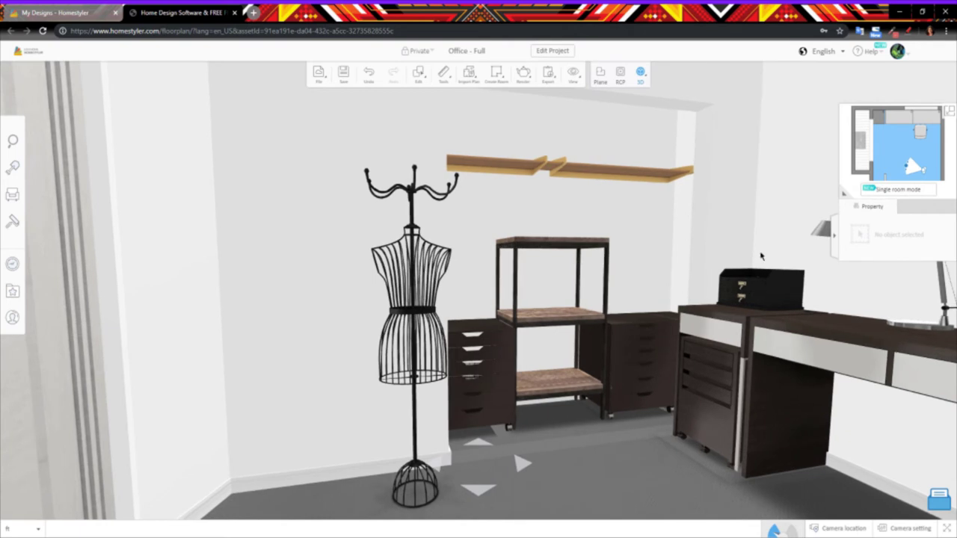
# Enlarge the minimap and turn the 3D view toward the closet and the lamp
pyautogui.moveTo(846, 213); pyautogui.dragTo(828, 316)
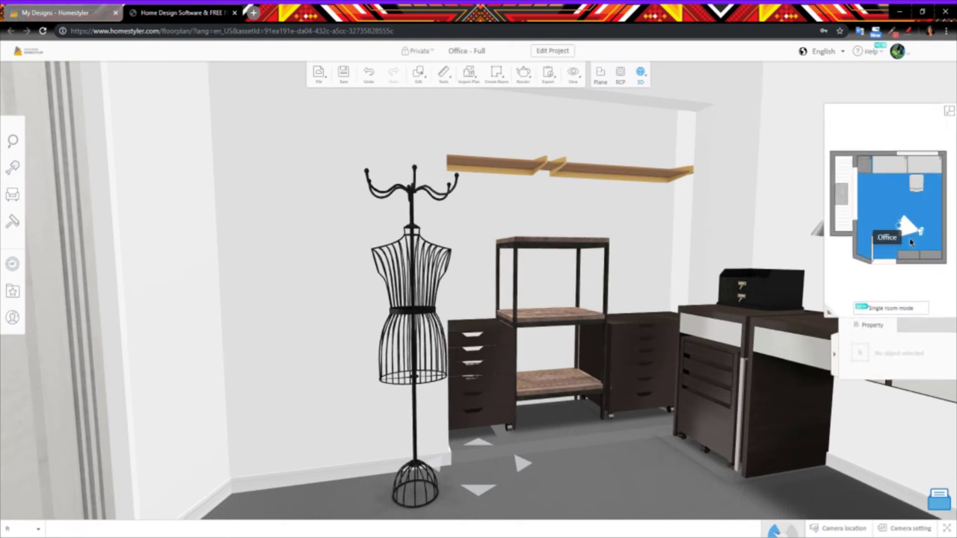
pyautogui.click(508, 466)
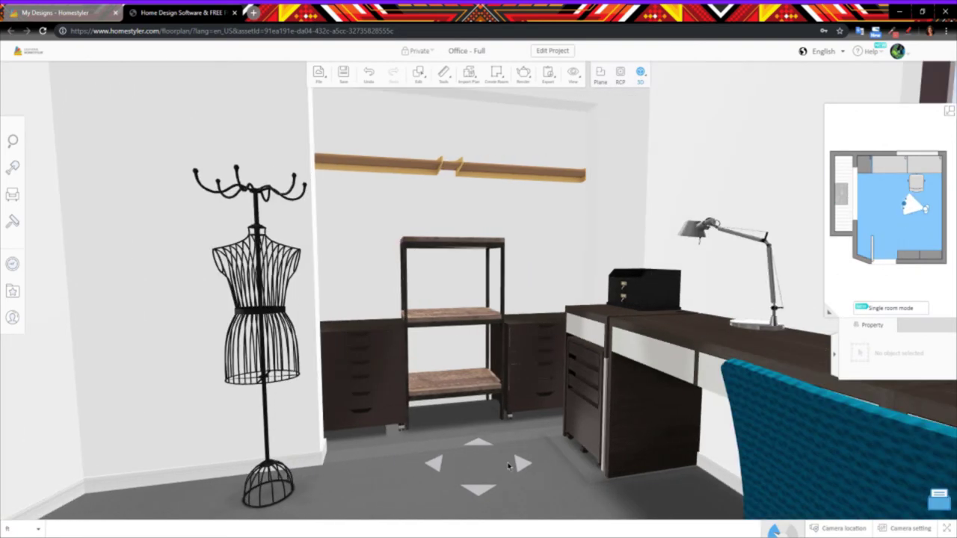
pyautogui.scroll(2, 507, 465)
pyautogui.moveTo(389, 282)
pyautogui.mouseDown()
pyautogui.moveTo(550, 251)
pyautogui.moveTo(539, 277)
pyautogui.moveTo(487, 312)
pyautogui.moveTo(459, 316)
pyautogui.moveTo(363, 295)
pyautogui.mouseUp()
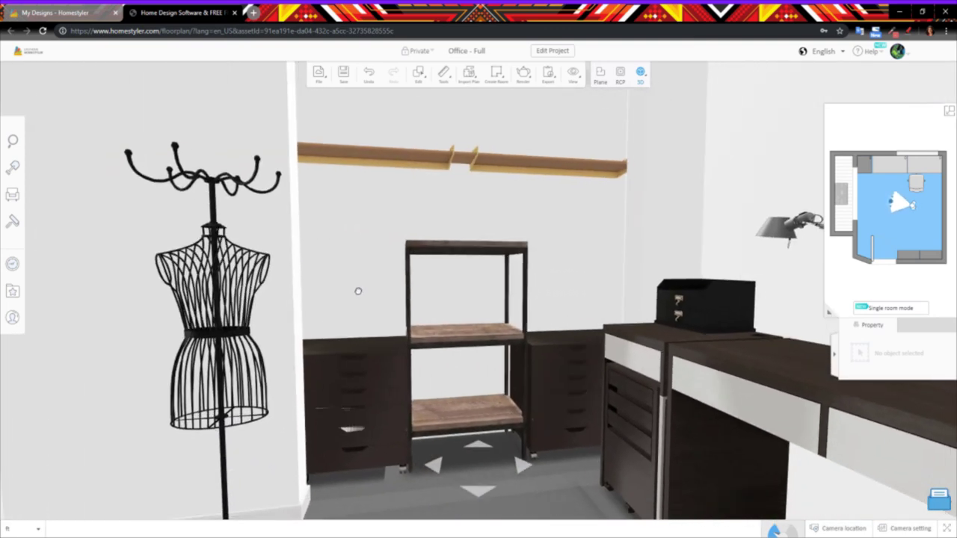
pyautogui.moveTo(358, 291); pyautogui.dragTo(330, 290)
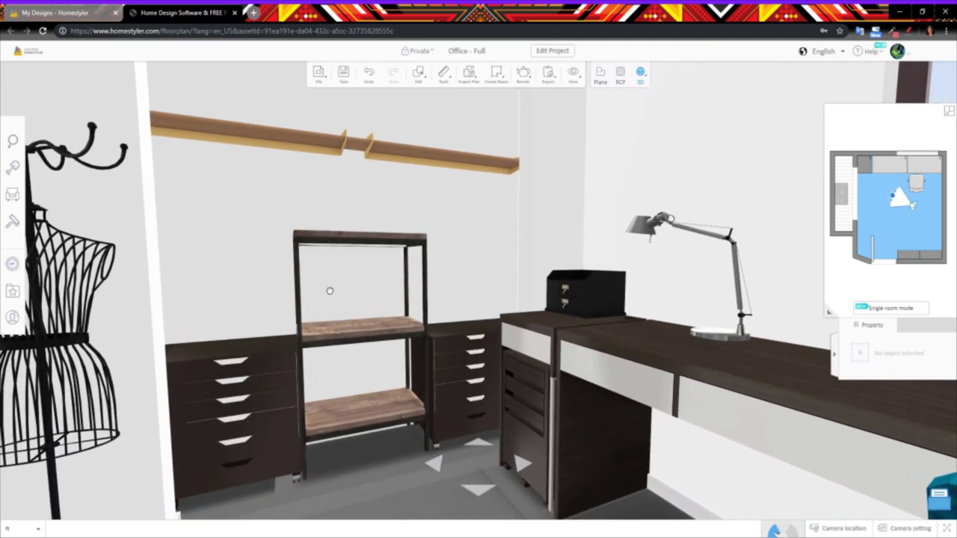